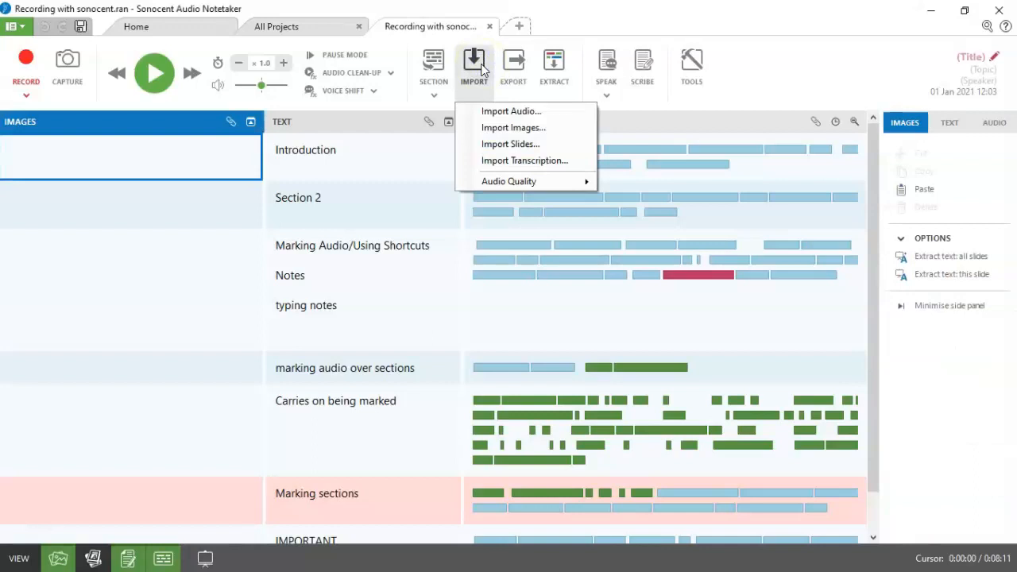
Import the Sonocent PowerPoint file from Documents as slides into the recording's project.
click(500, 131)
click(501, 144)
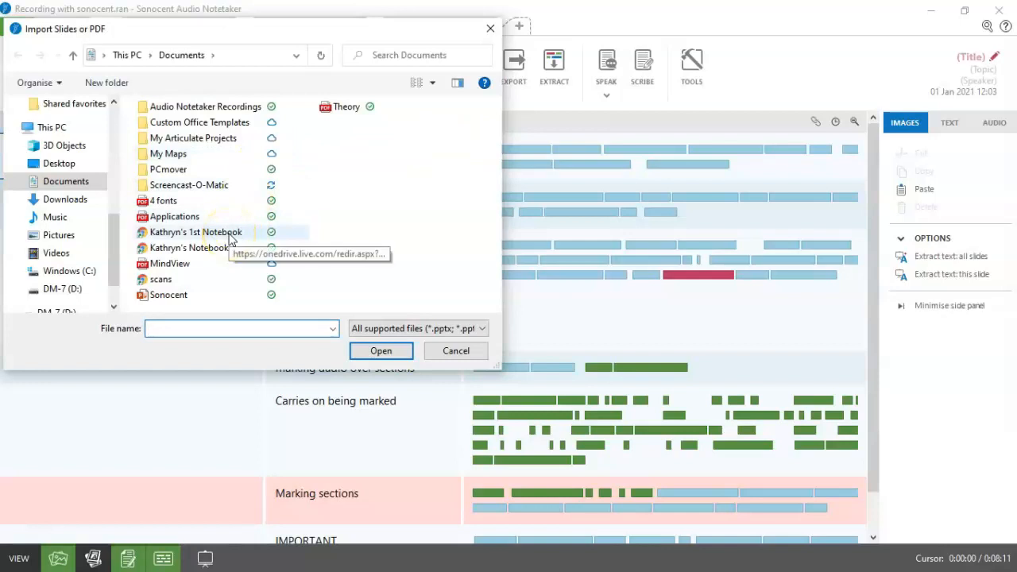
click(210, 295)
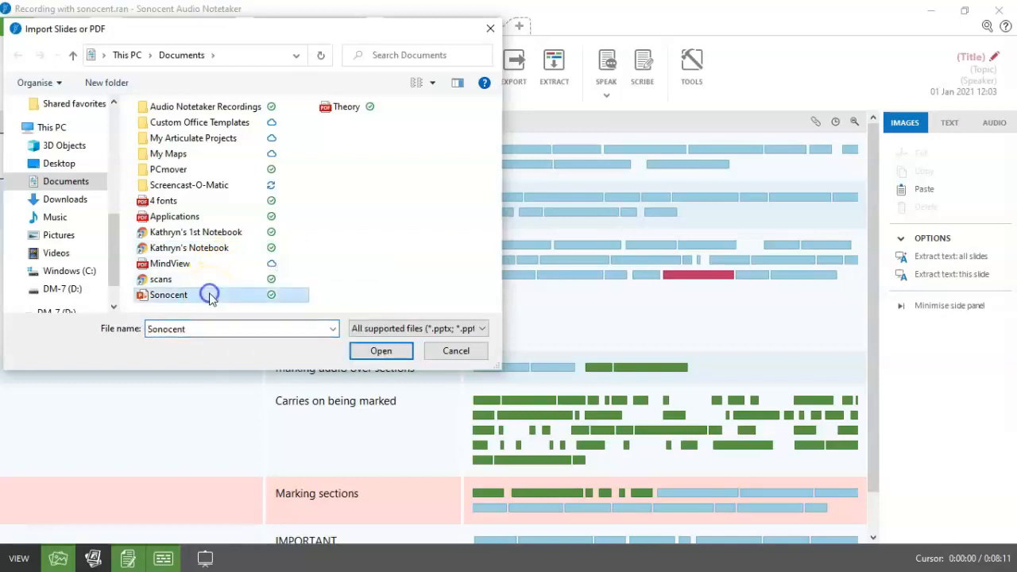
click(379, 355)
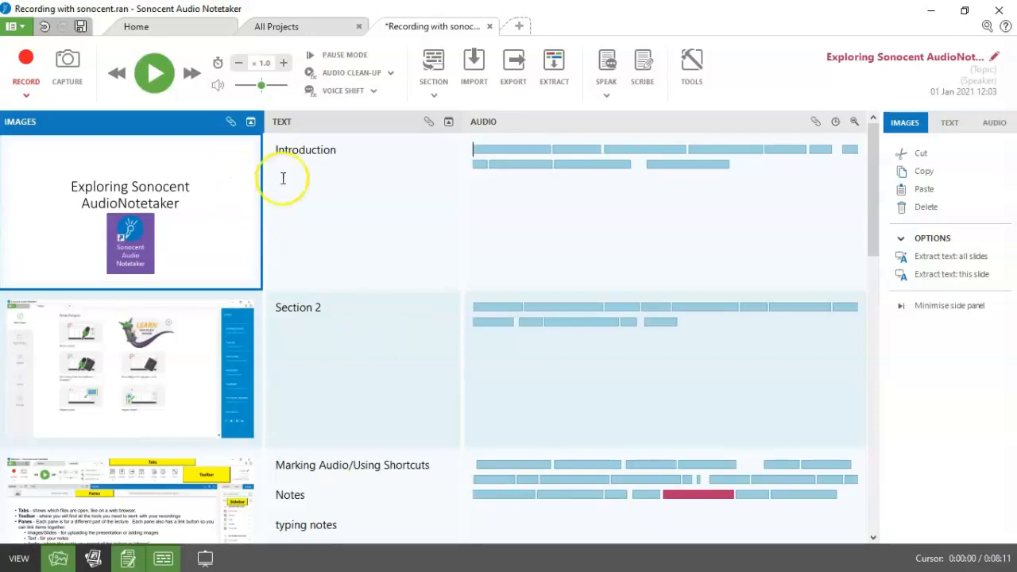
scroll(181, 475, down, 3)
scroll(182, 473, up, 3)
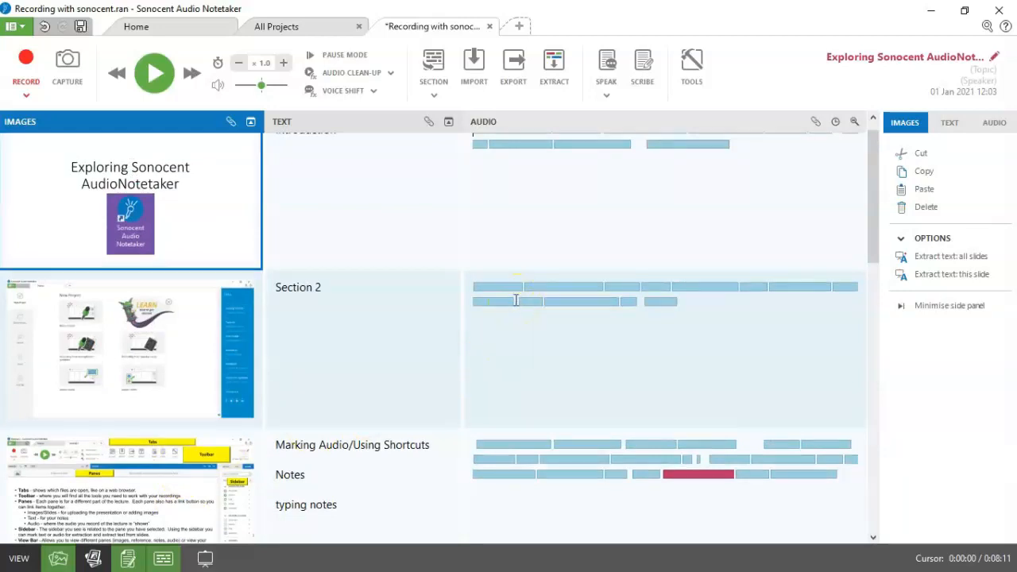
Move the end of Section 2's audio, from 0:01:29 to 0:01:44, to the start of the Marking Audio/Using Shortcuts section.
click(516, 301)
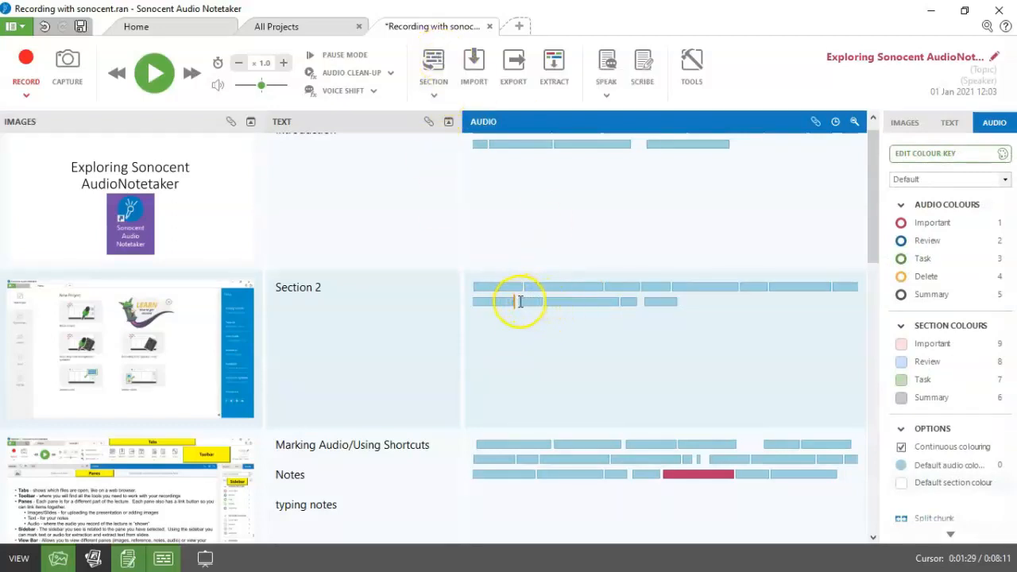
drag(515, 301, 690, 297)
drag(580, 304, 472, 450)
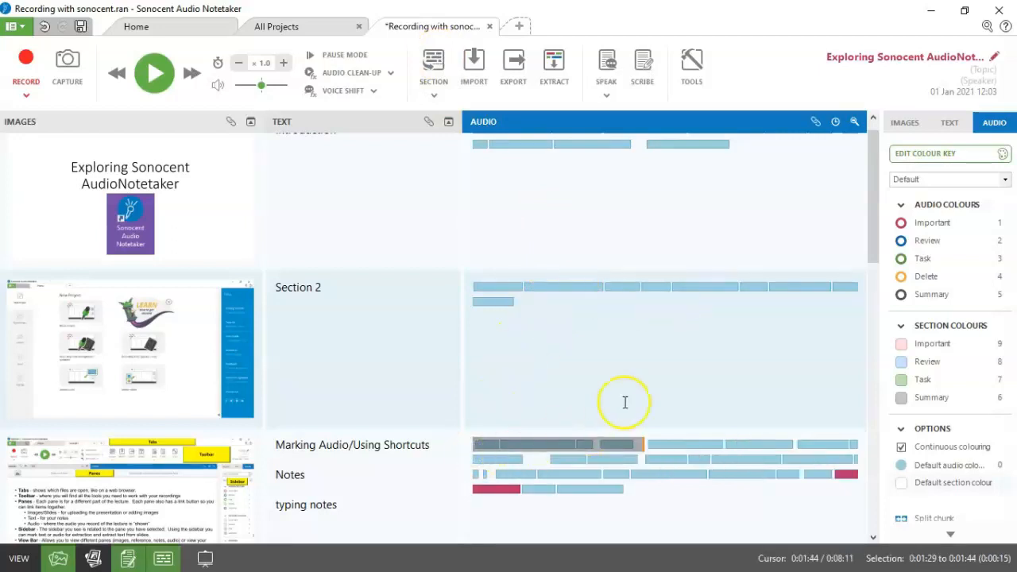
click(635, 370)
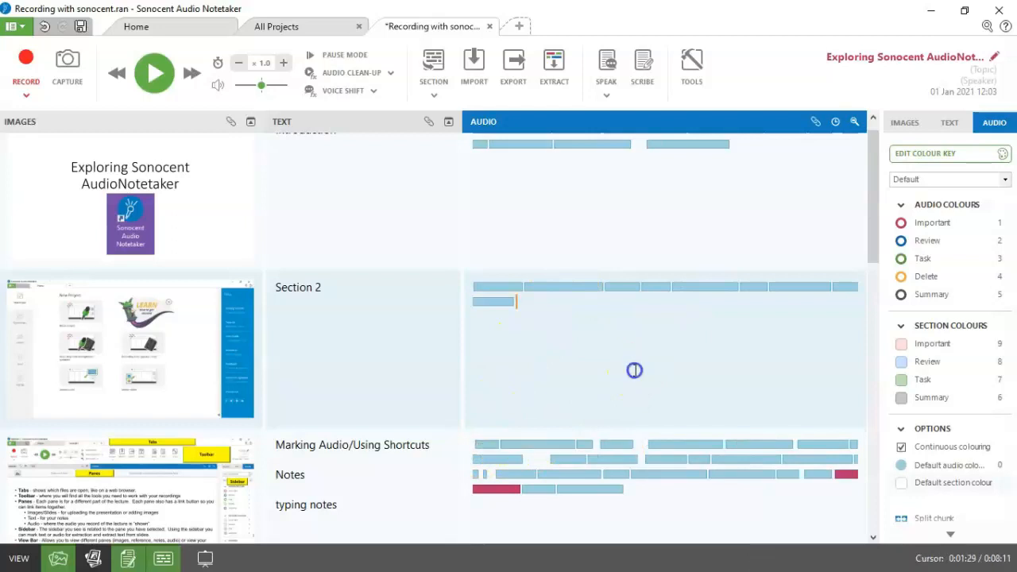
Start a new section at 0:02:15 in the audio and move the Tabs and Toolbar slides up one section each.
click(639, 459)
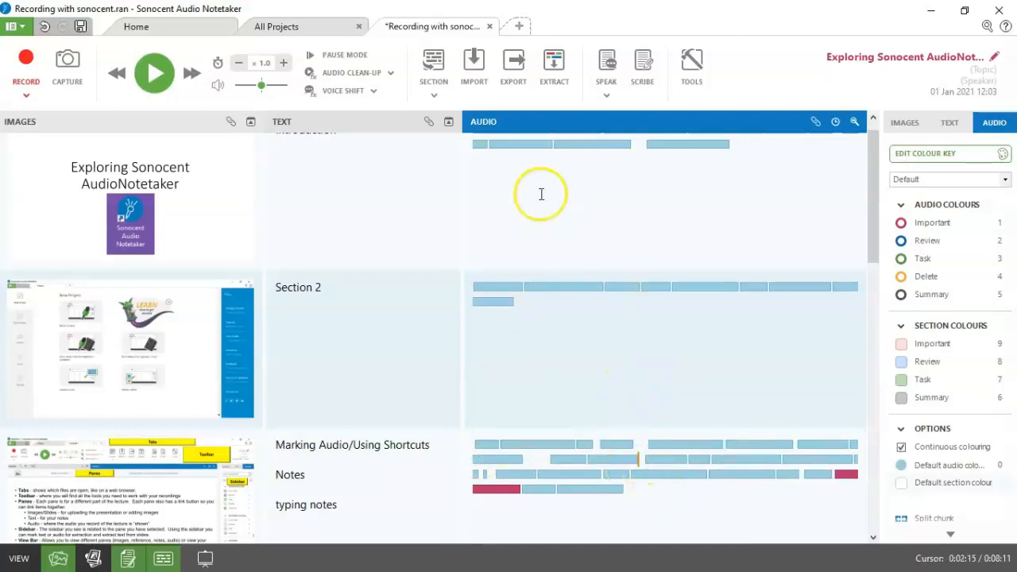
click(441, 69)
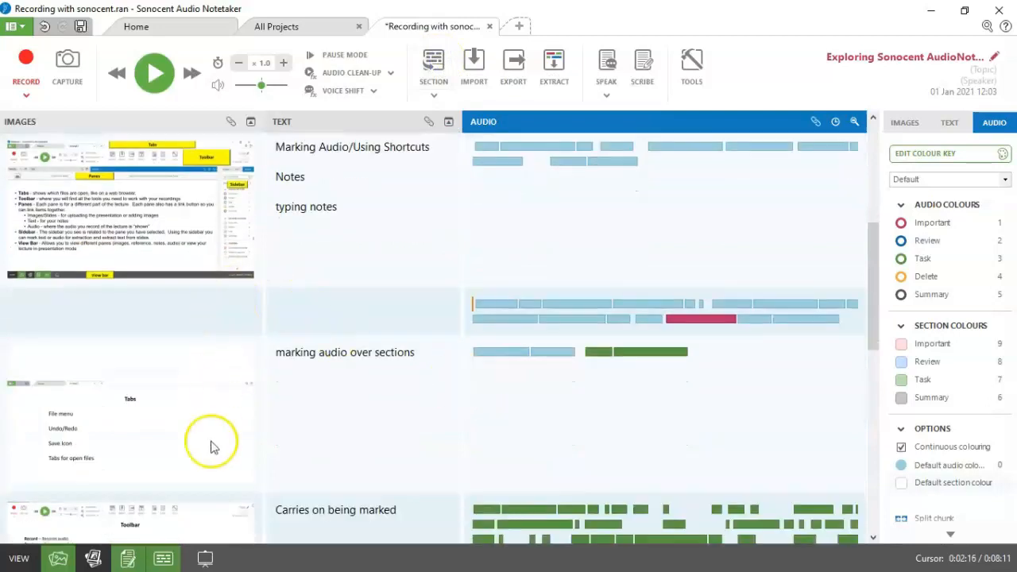
drag(173, 440, 170, 318)
drag(139, 528, 148, 347)
scroll(137, 465, down, 3)
scroll(151, 359, up, 1)
scroll(150, 359, up, 2)
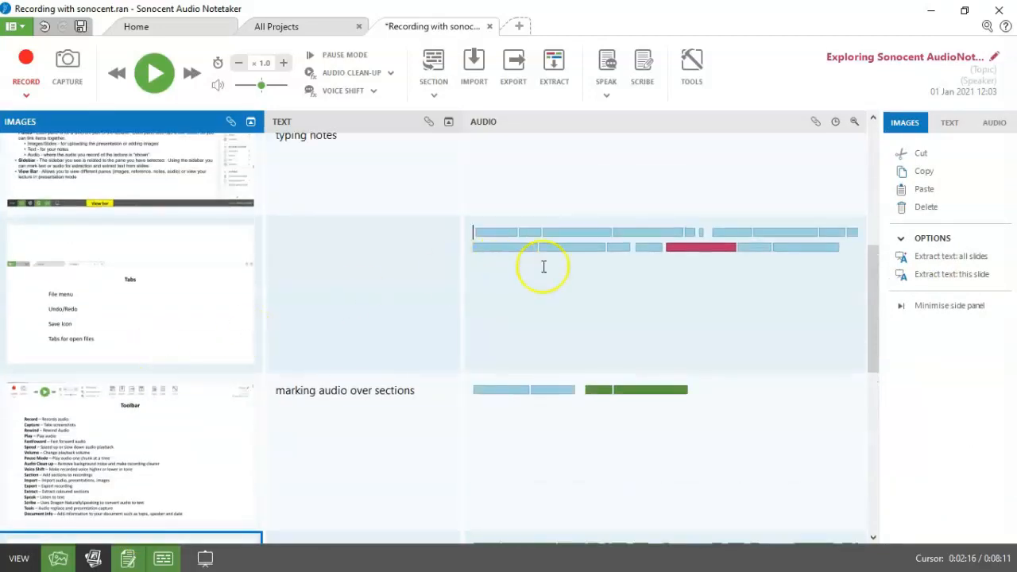
Try pushing the Tabs section's audio from 0:03:01 onward to the section below, and undo it.
click(634, 251)
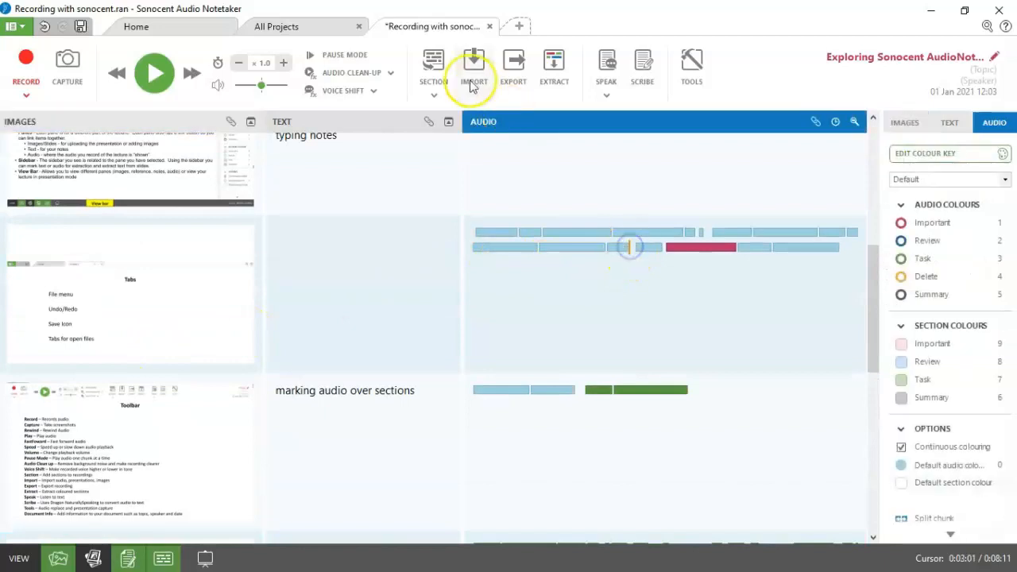
click(433, 95)
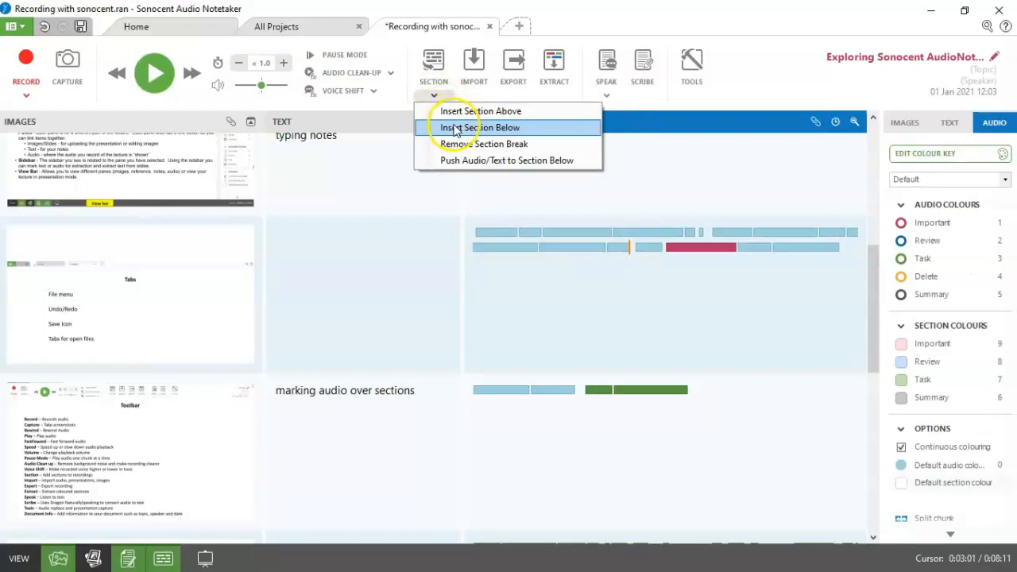
click(459, 163)
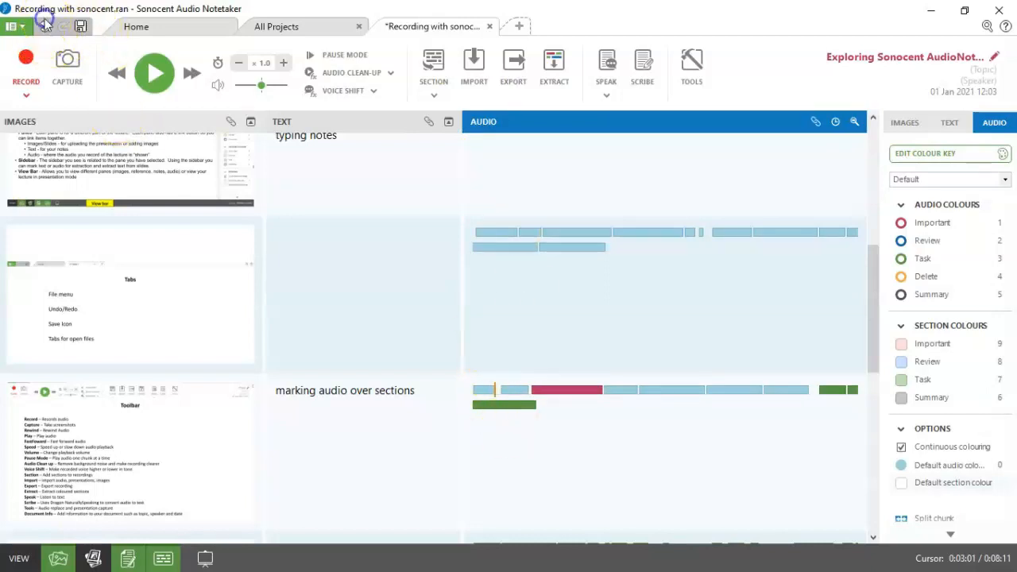
click(44, 28)
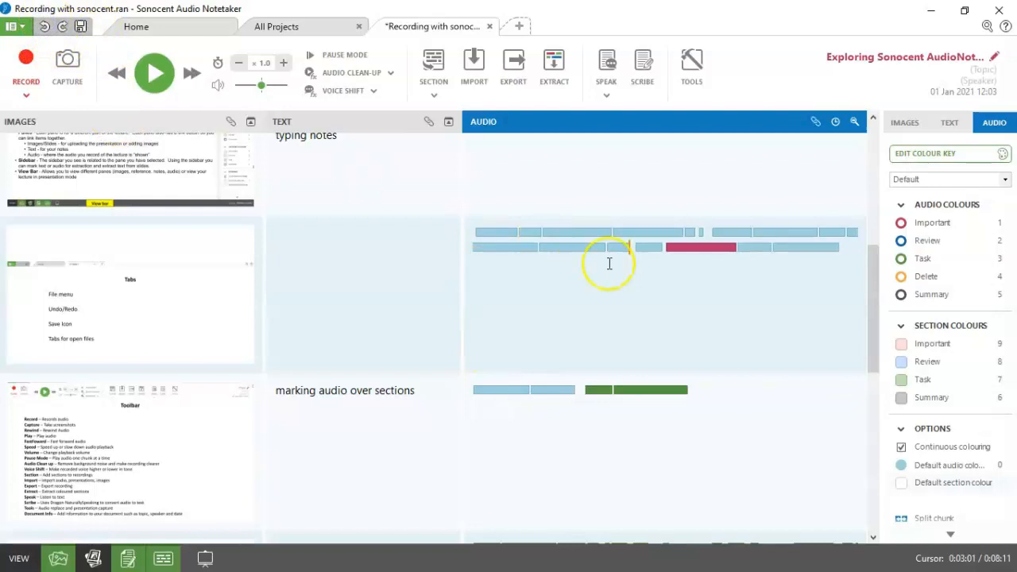
Push the Tabs section's audio from 0:03:01 onward to the section below, marking audio over sections.
click(631, 247)
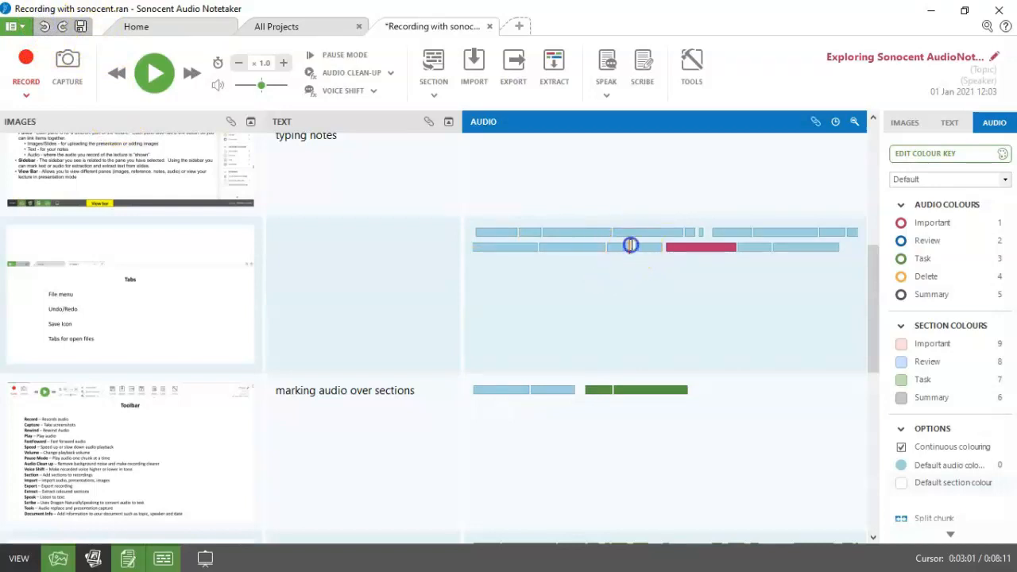
click(433, 95)
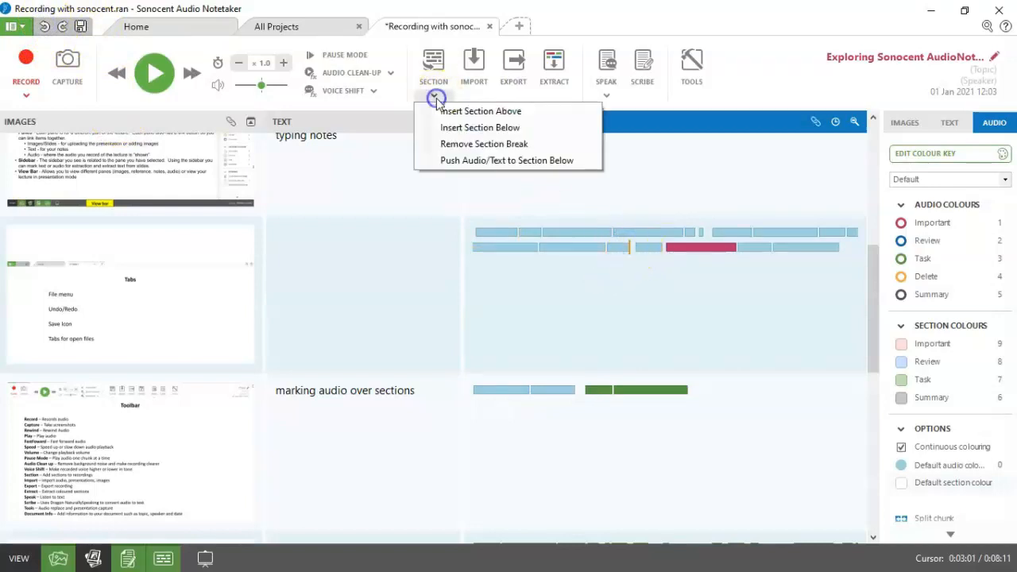
click(457, 163)
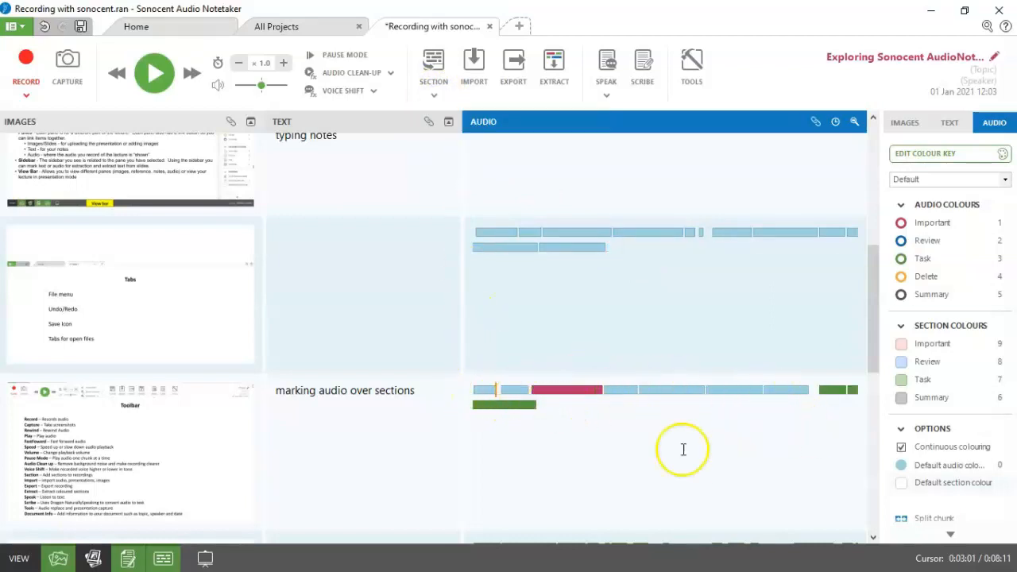
right_click(717, 432)
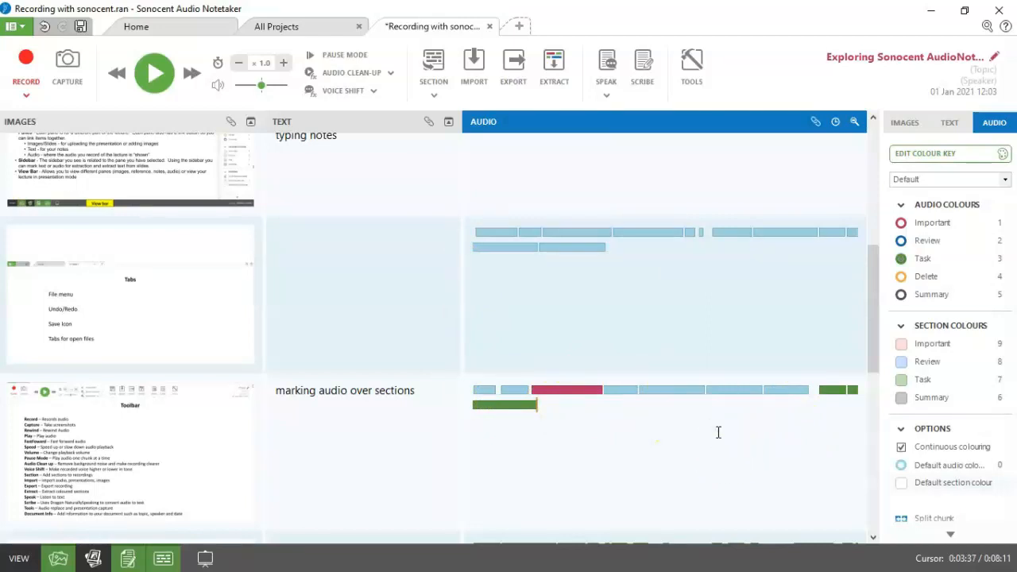
Extract the text of all slides into the reference pane and look through the extracted text.
scroll(717, 432, up, 5)
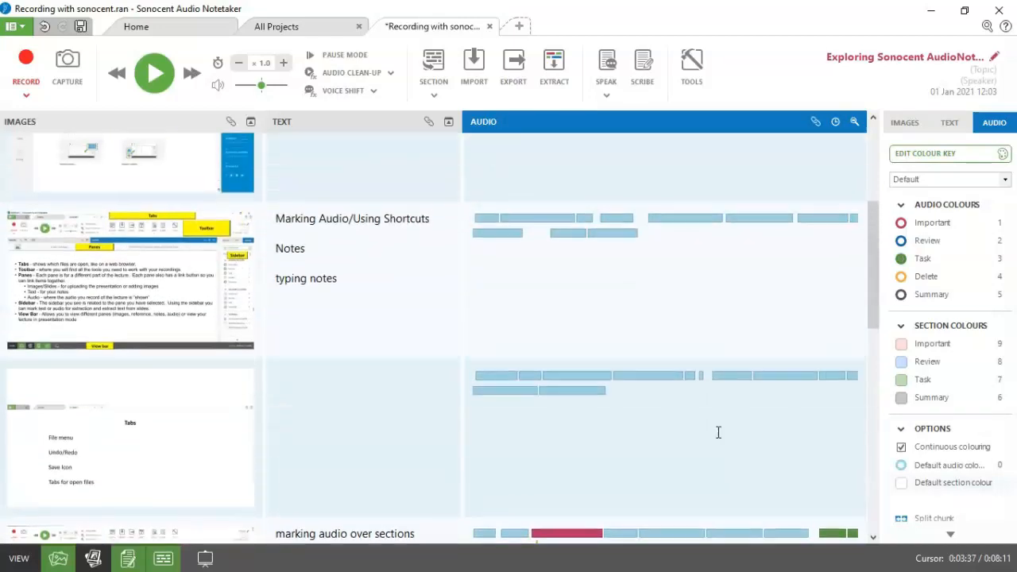
scroll(718, 433, up, 1)
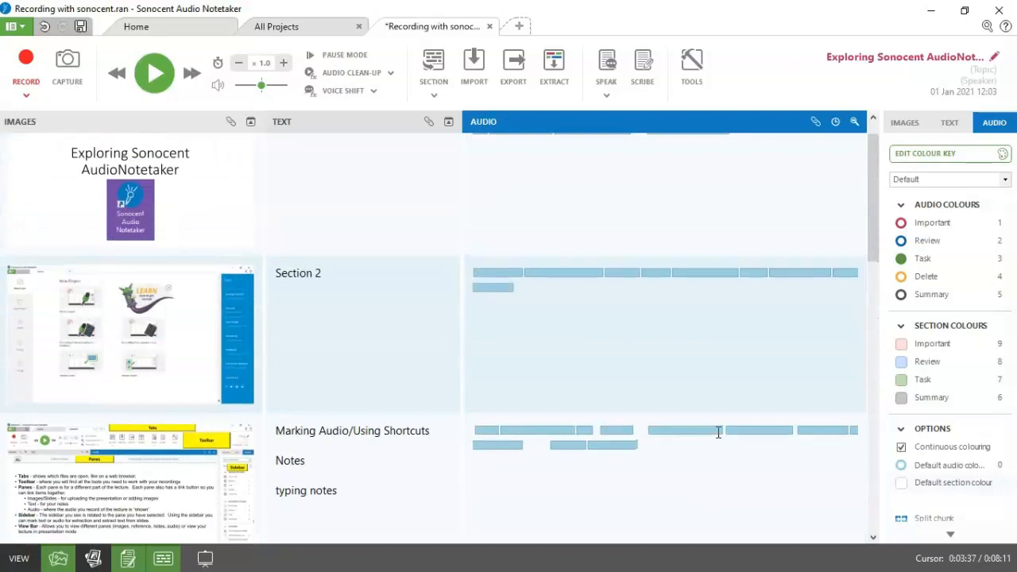
scroll(718, 432, up, 1)
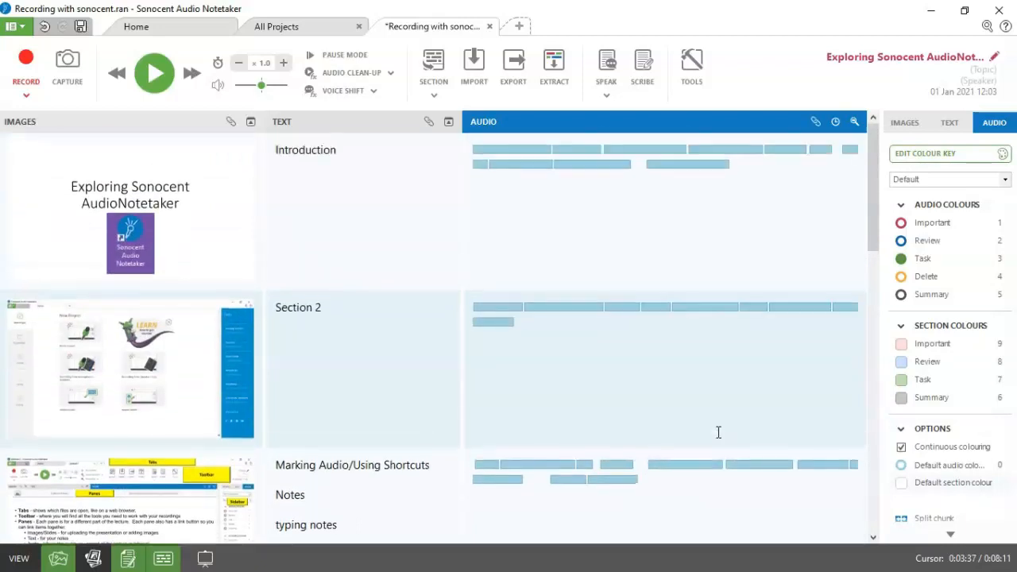
click(262, 218)
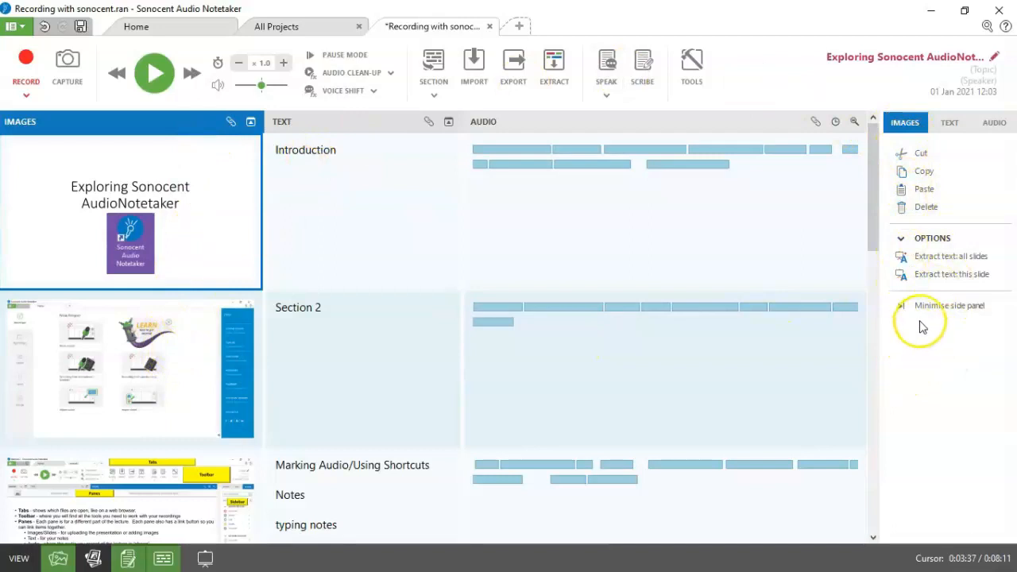
click(942, 262)
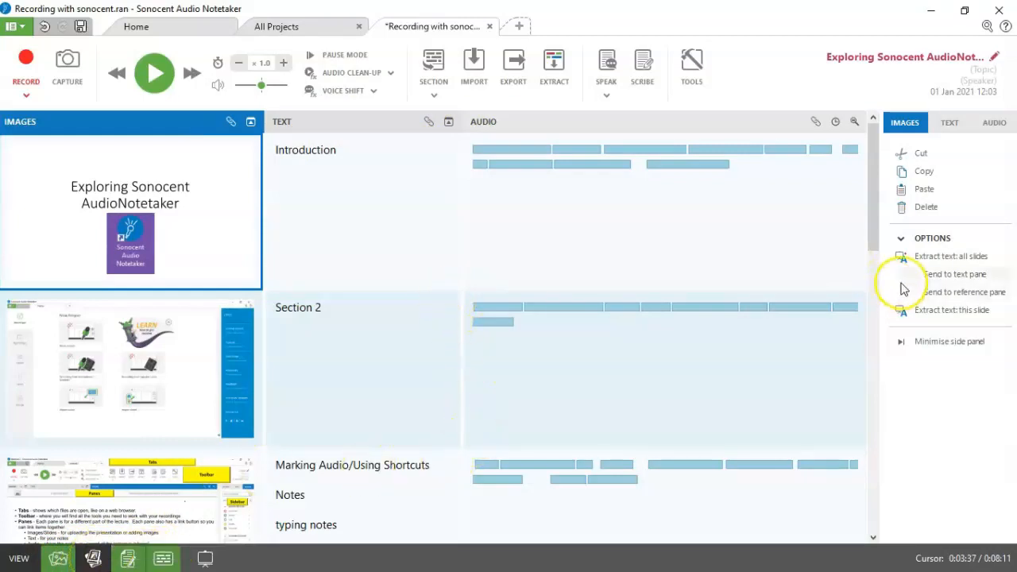
click(960, 294)
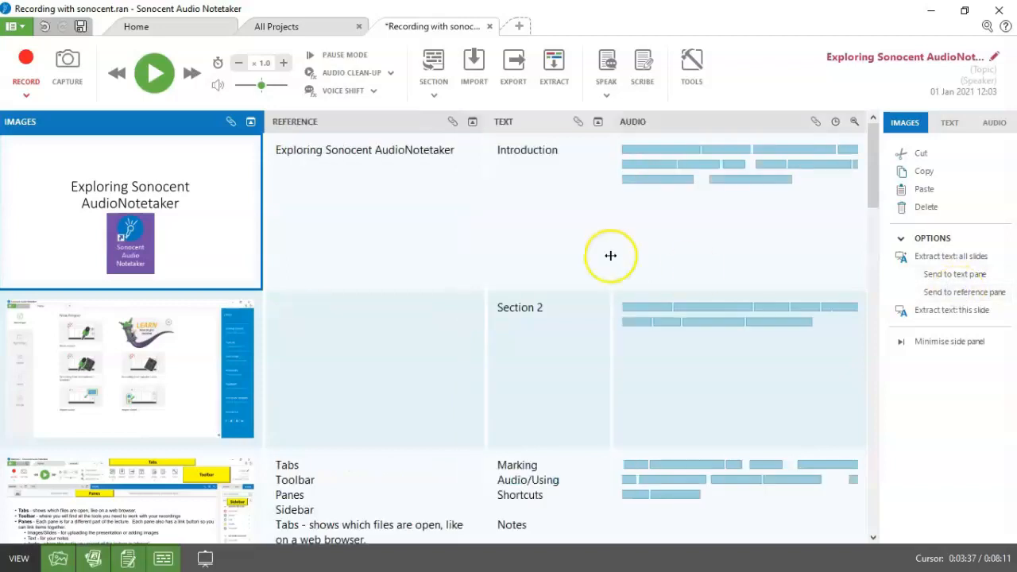
scroll(375, 425, down, 3)
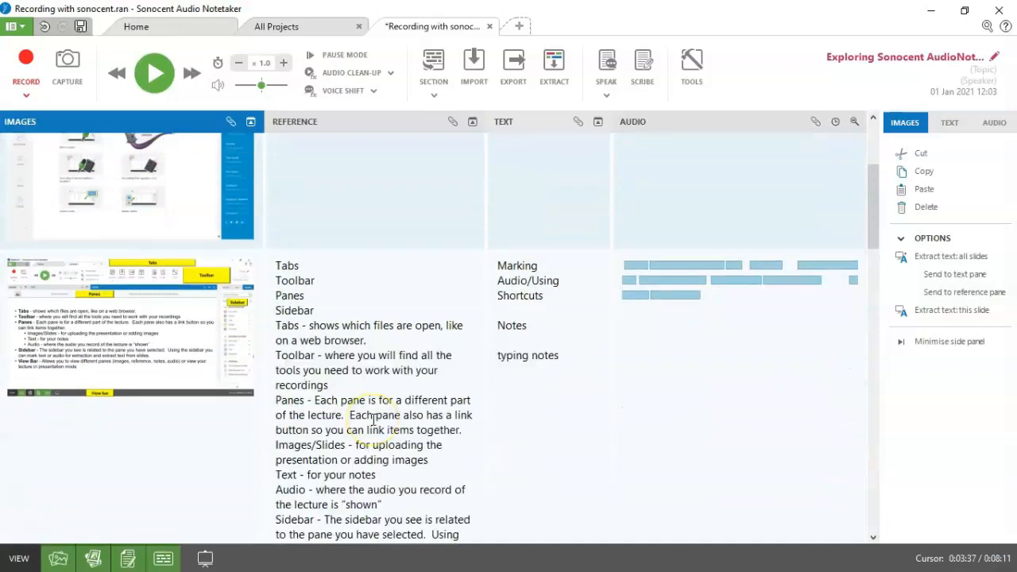
scroll(374, 421, down, 6)
scroll(373, 420, down, 6)
scroll(372, 418, up, 9)
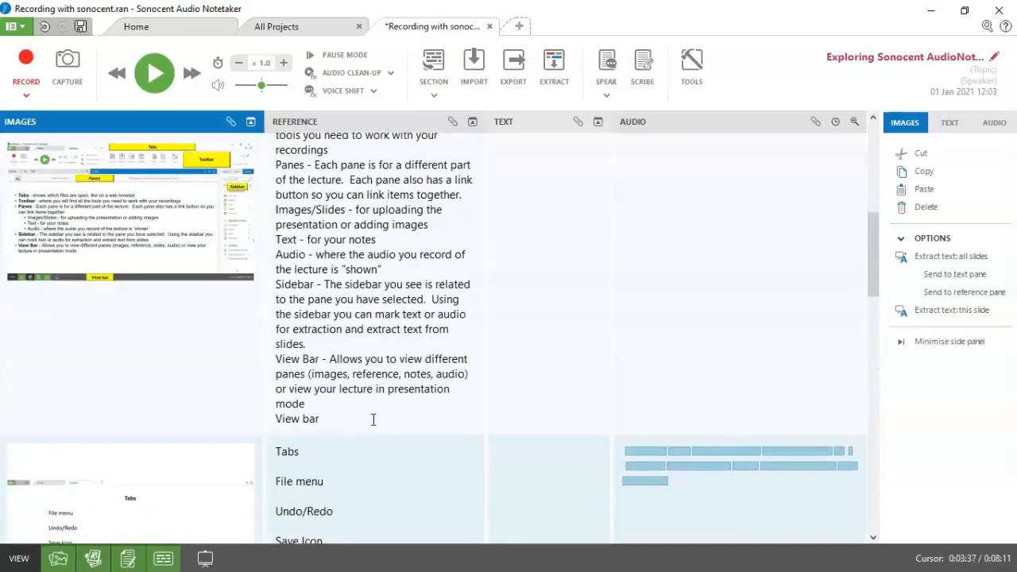
scroll(371, 418, up, 10)
click(364, 271)
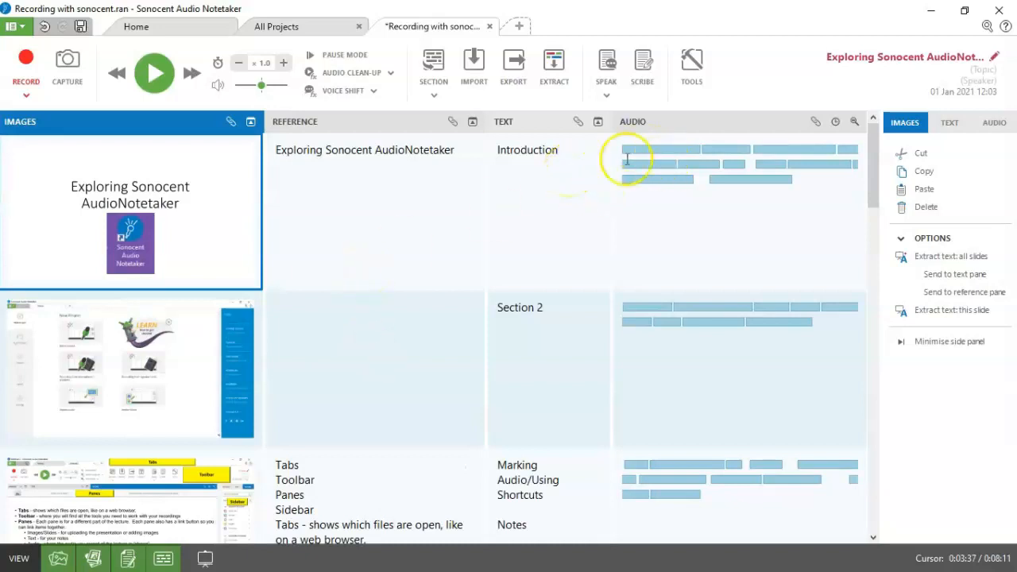
Have the word AudioNotetaker in the first section's reference text read aloud.
click(402, 160)
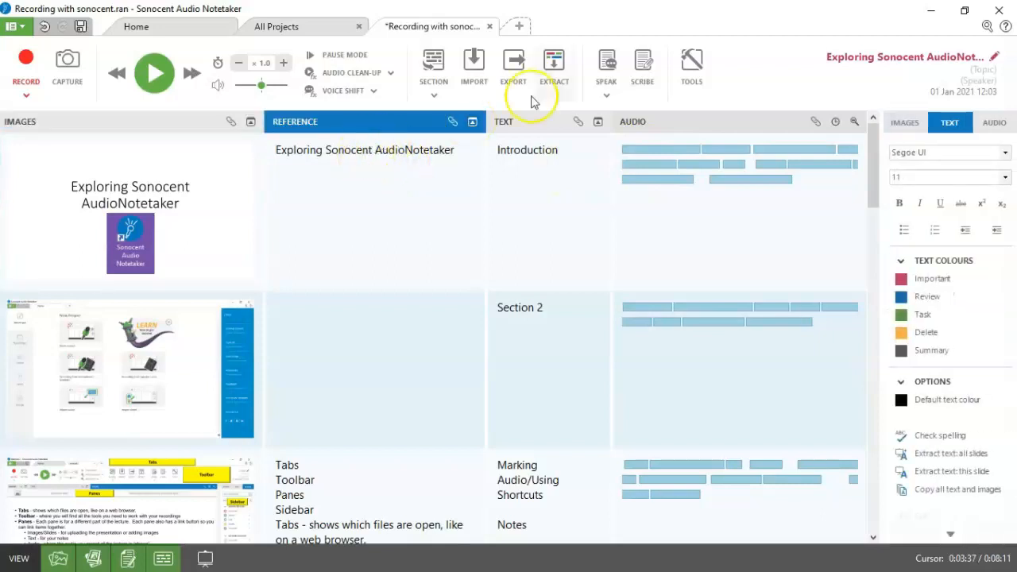
click(607, 64)
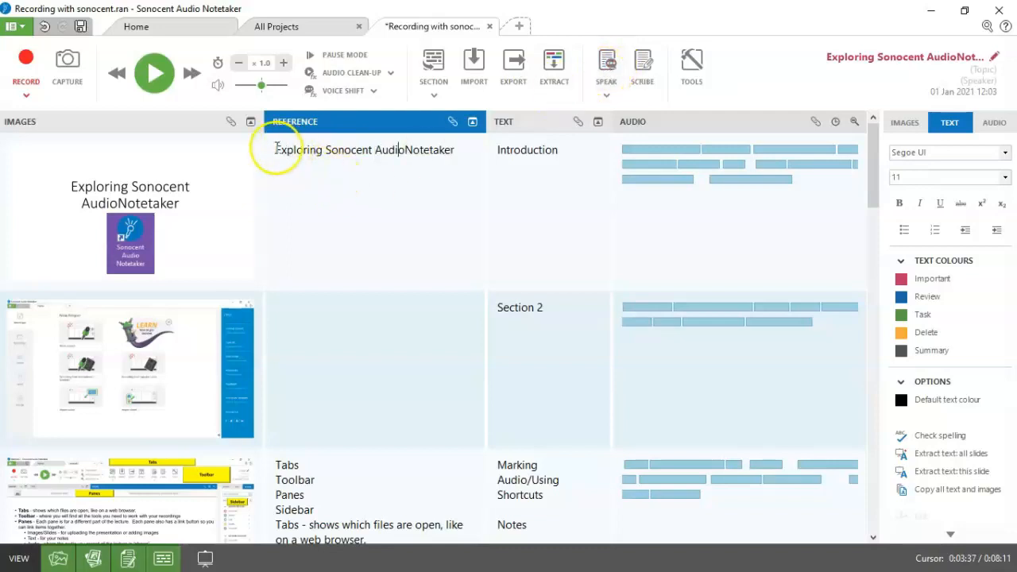
click(606, 69)
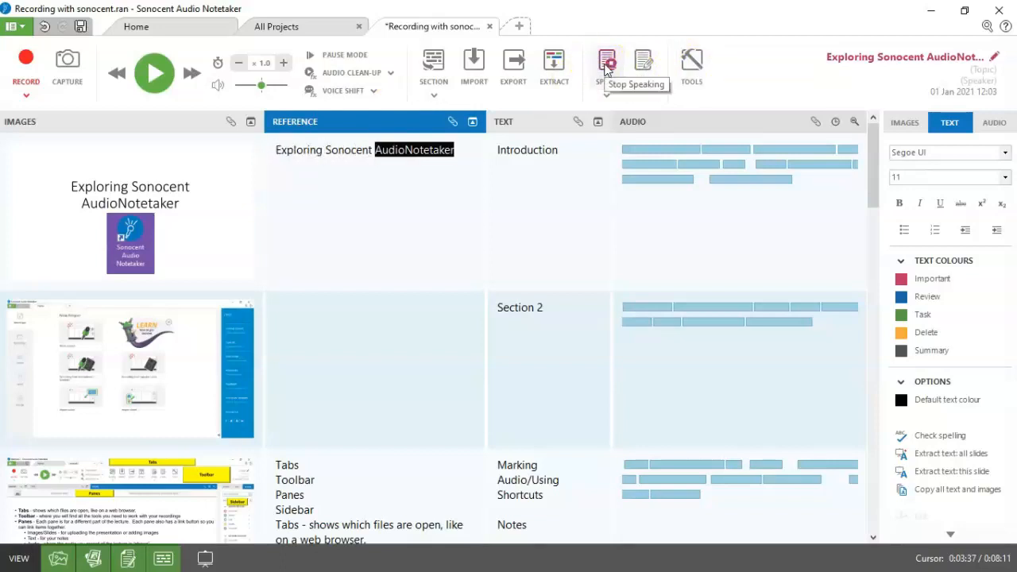
click(445, 159)
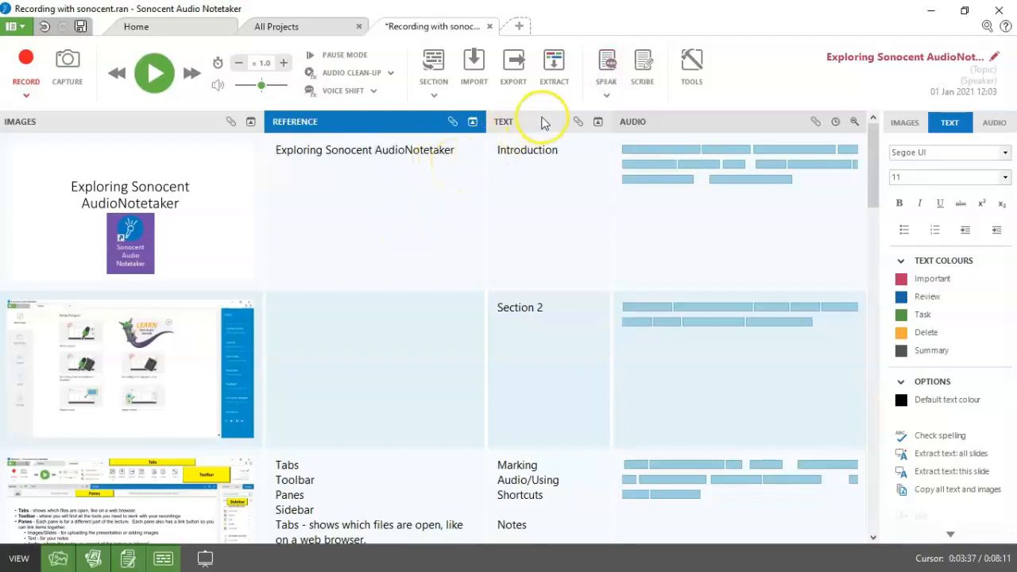
Review the text-to-speech voice choices and speed in the speech settings and close them without changes.
click(608, 96)
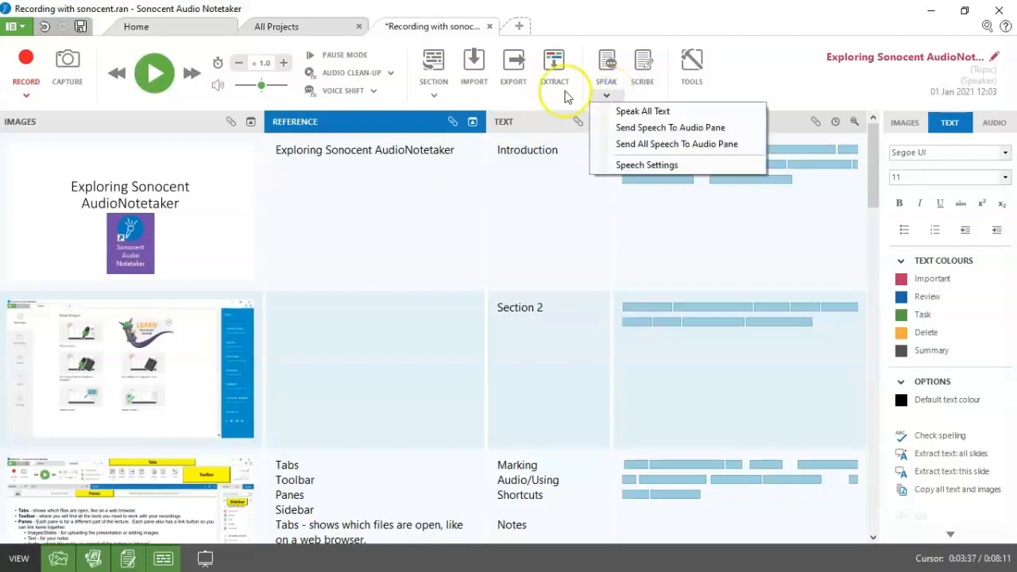
click(653, 166)
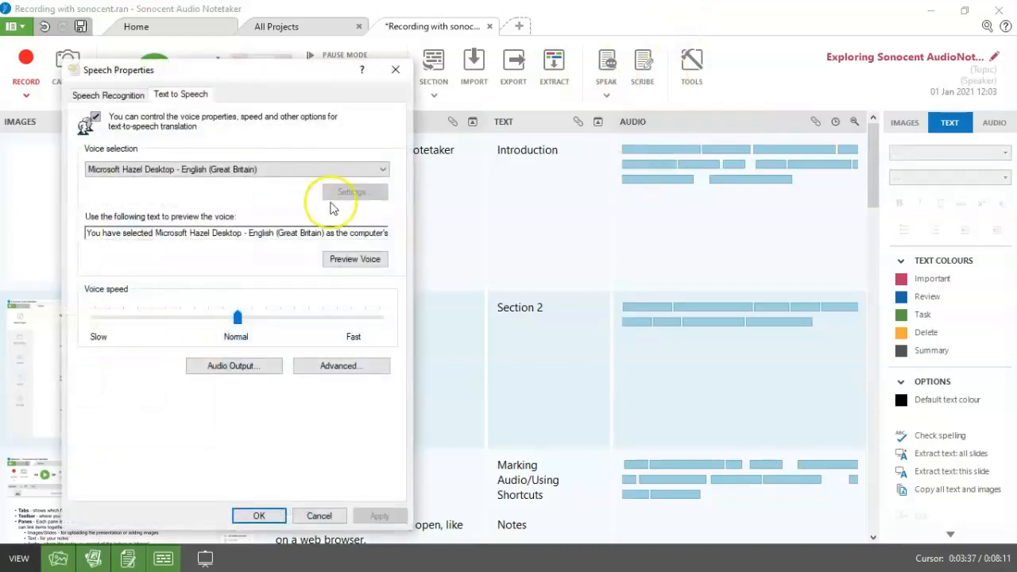
click(329, 171)
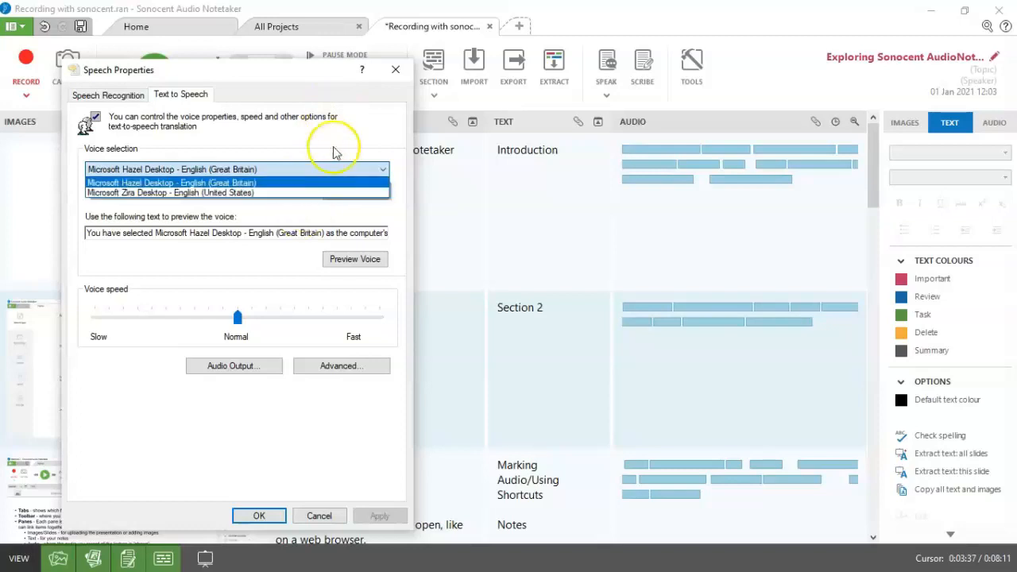
click(257, 518)
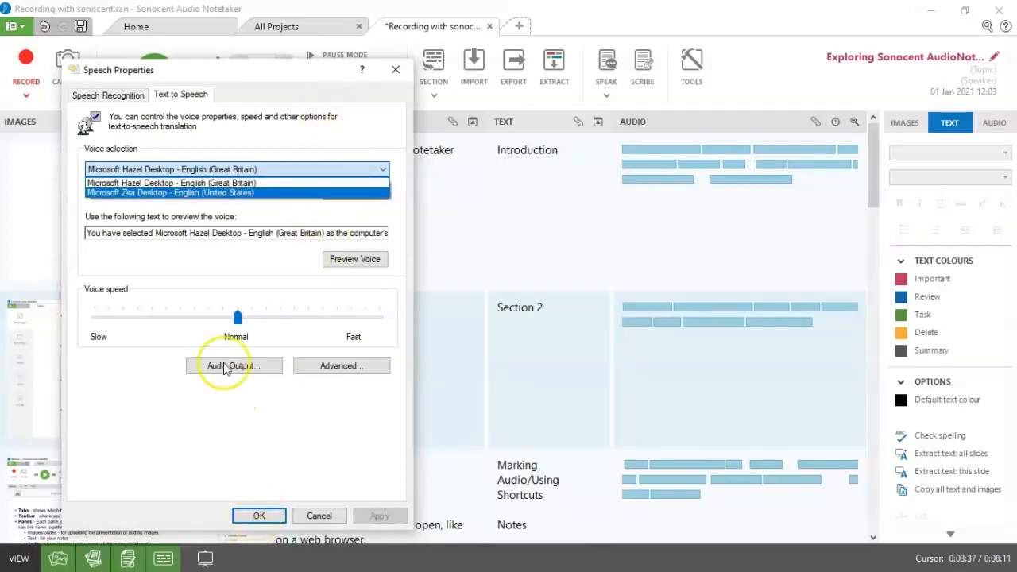
click(260, 516)
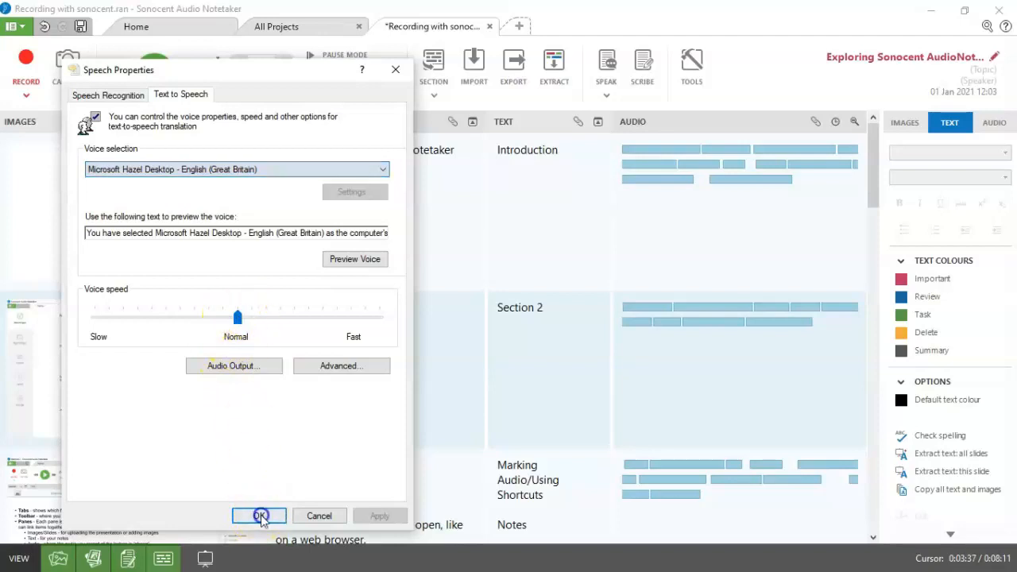
click(256, 516)
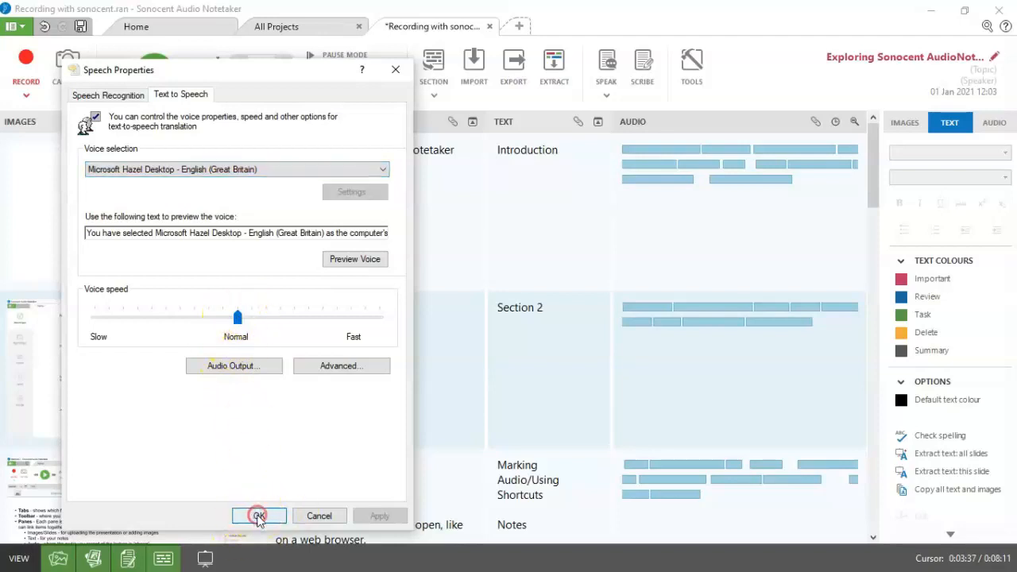
click(315, 518)
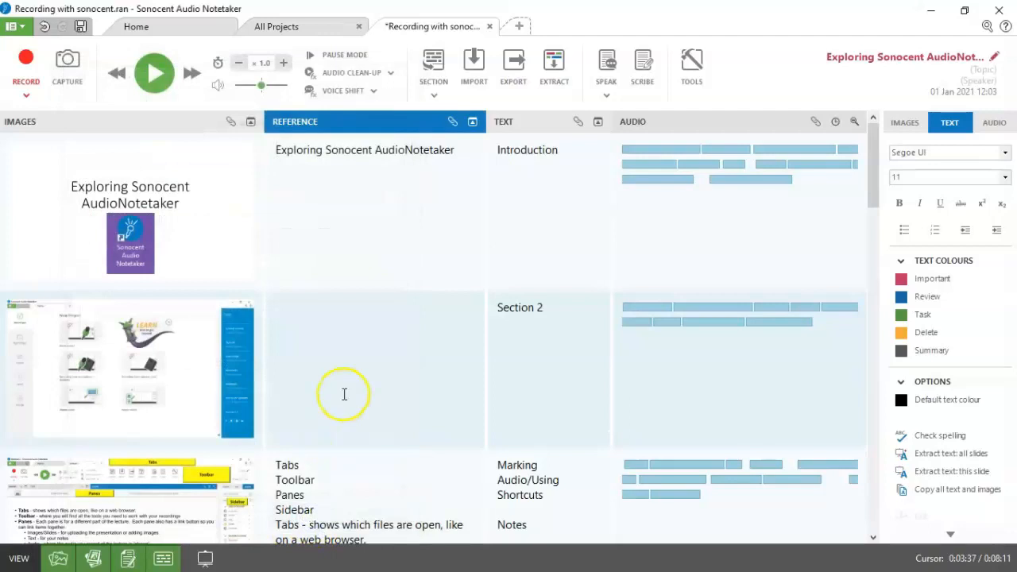